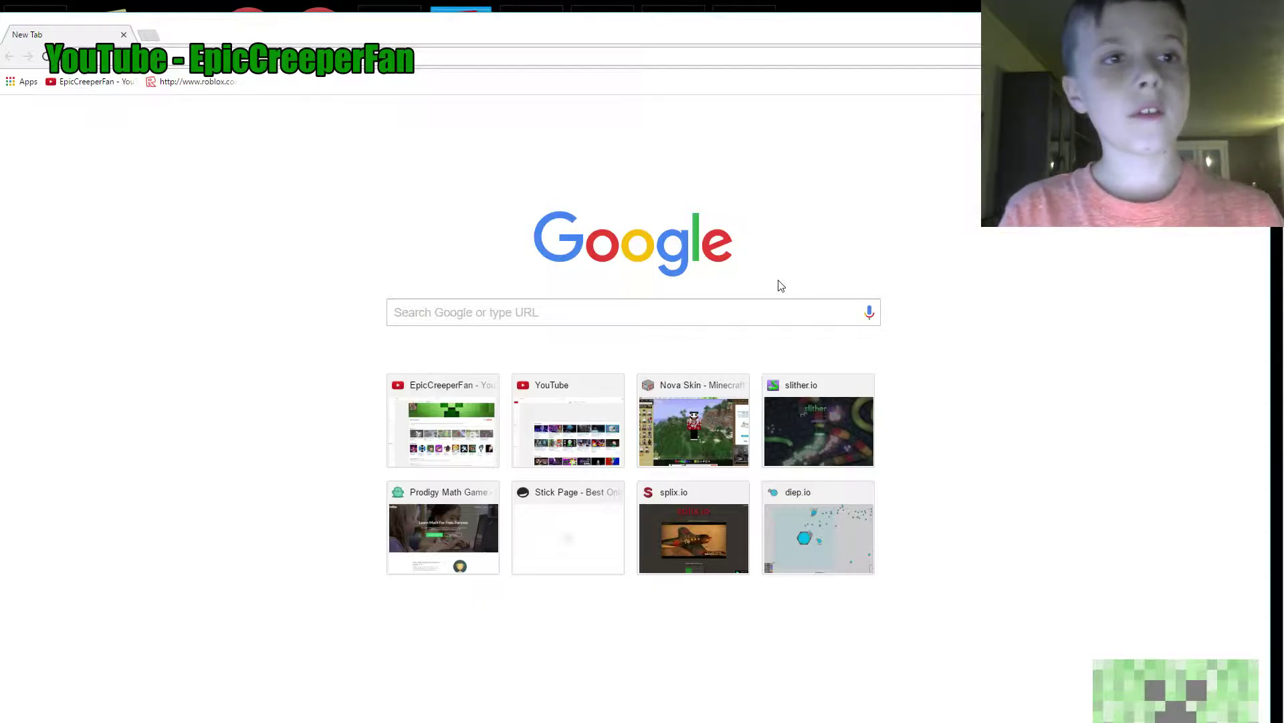
{"action": "type", "text": "roblox"}
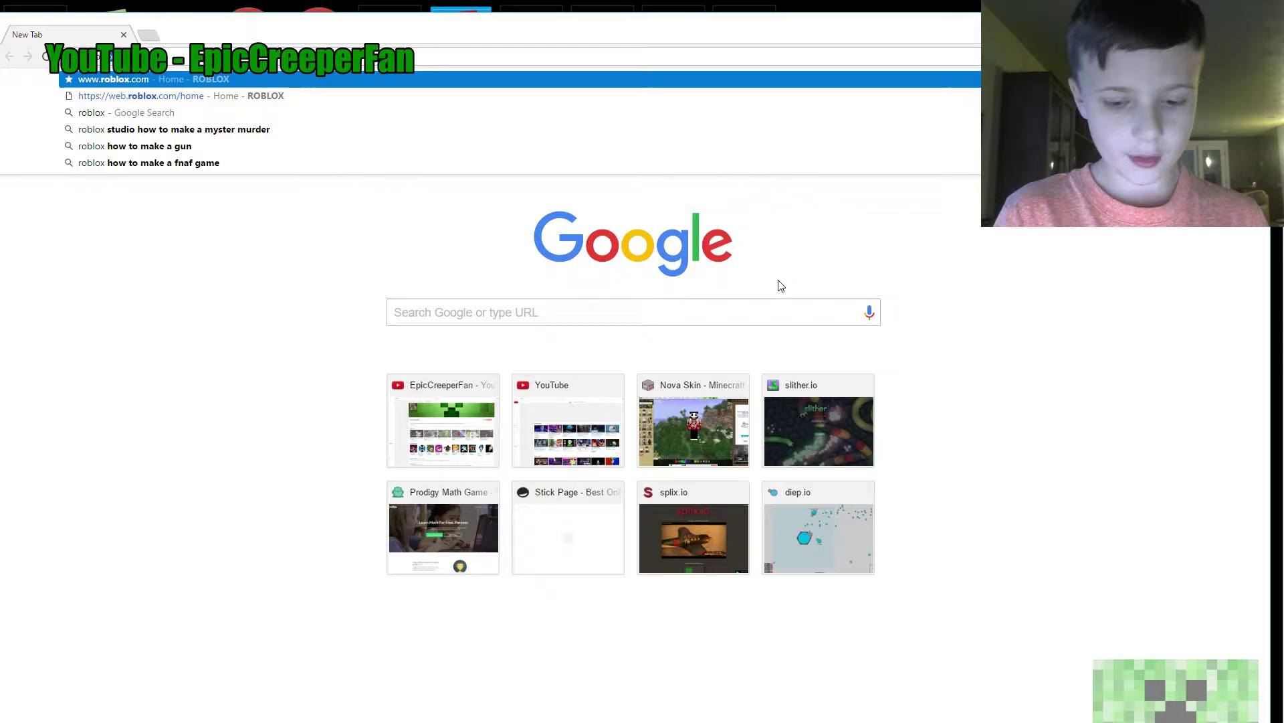
{"action": "type", "text": ".com"}
Step: Load roblox.com to reach the logged-out Roblox landing page
{"action": "key", "text": "Return"}
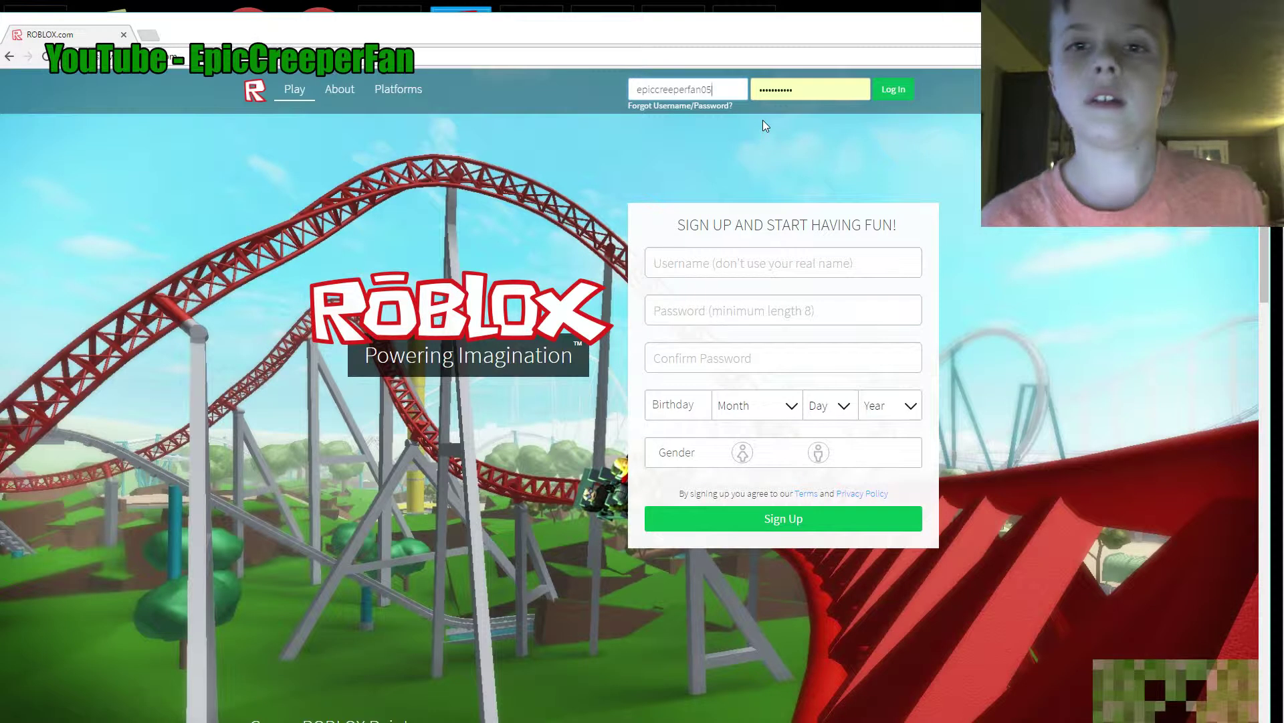
Step: Clear the remembered header login, then submit a new username to reach the Login page
{"action": "key", "text": "BackSpace"}
{"action": "key", "text": "BackSpace"}
{"action": "key", "text": "BackSpace"}
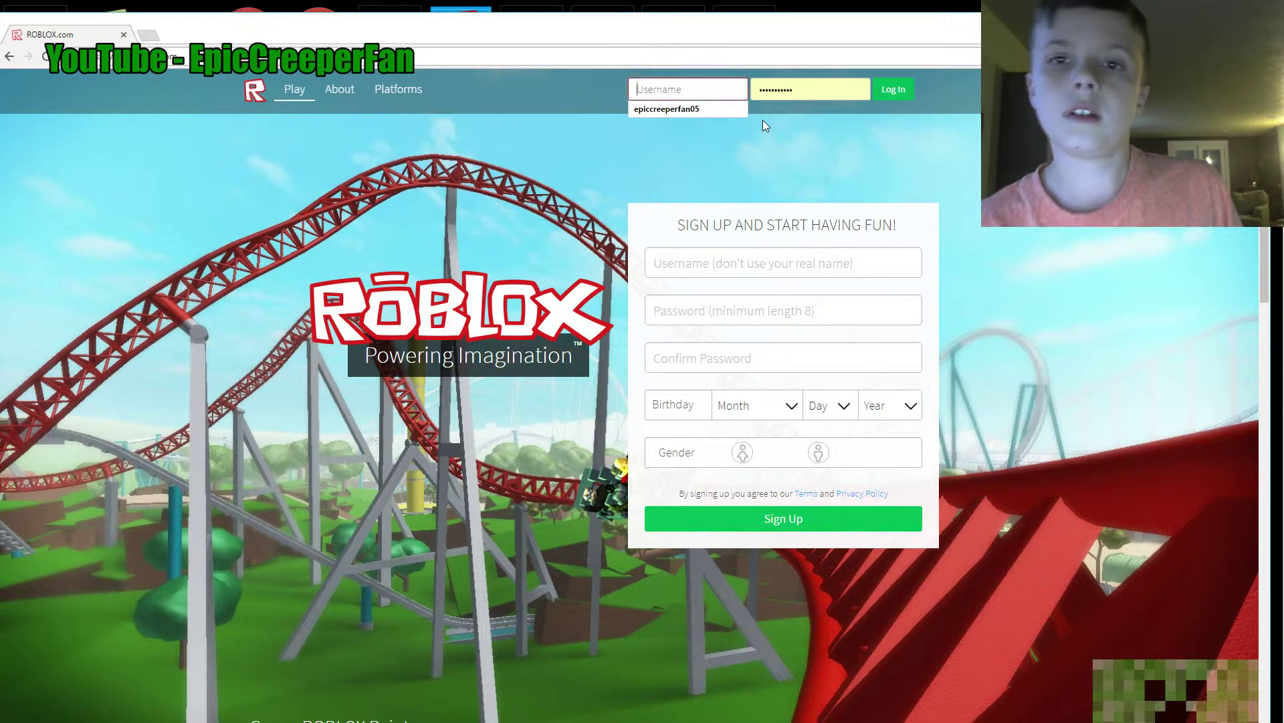
{"action": "left_click", "coordinate": [801, 90]}
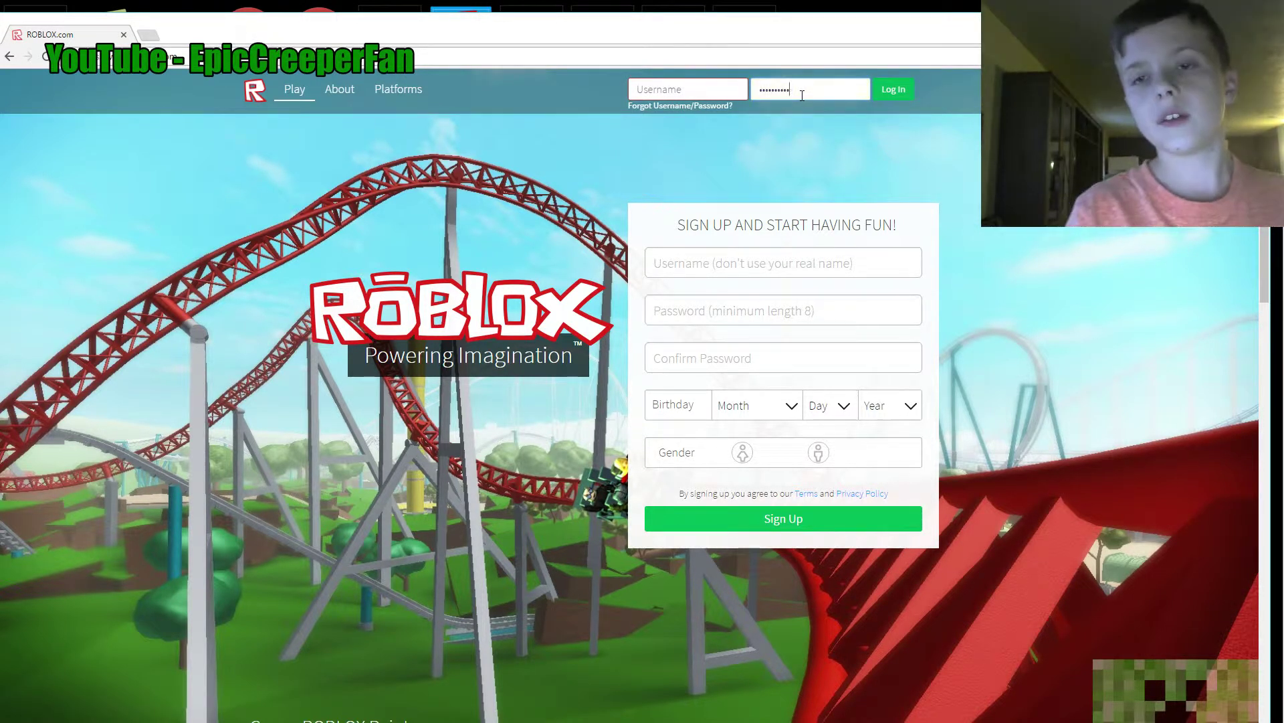
{"action": "key", "text": "BackSpace"}
{"action": "key", "text": "BackSpace"}
{"action": "key", "text": "BackSpace"}
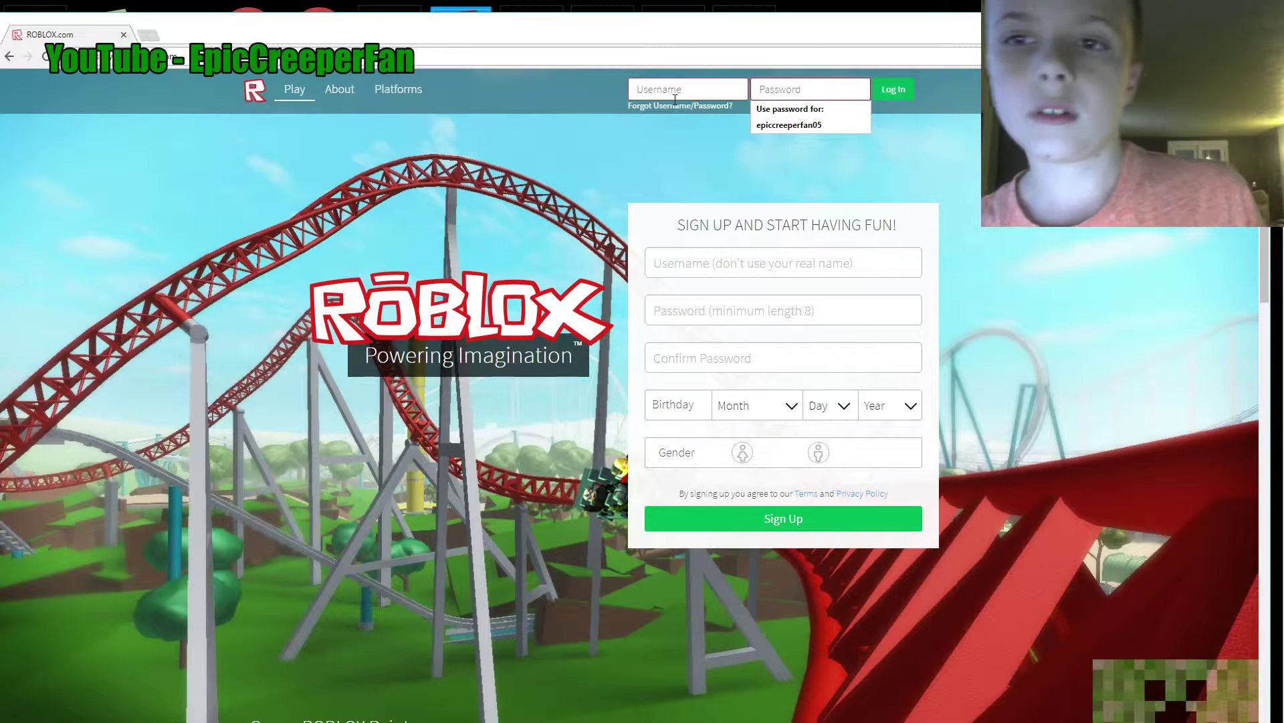
{"action": "left_click", "coordinate": [674, 90]}
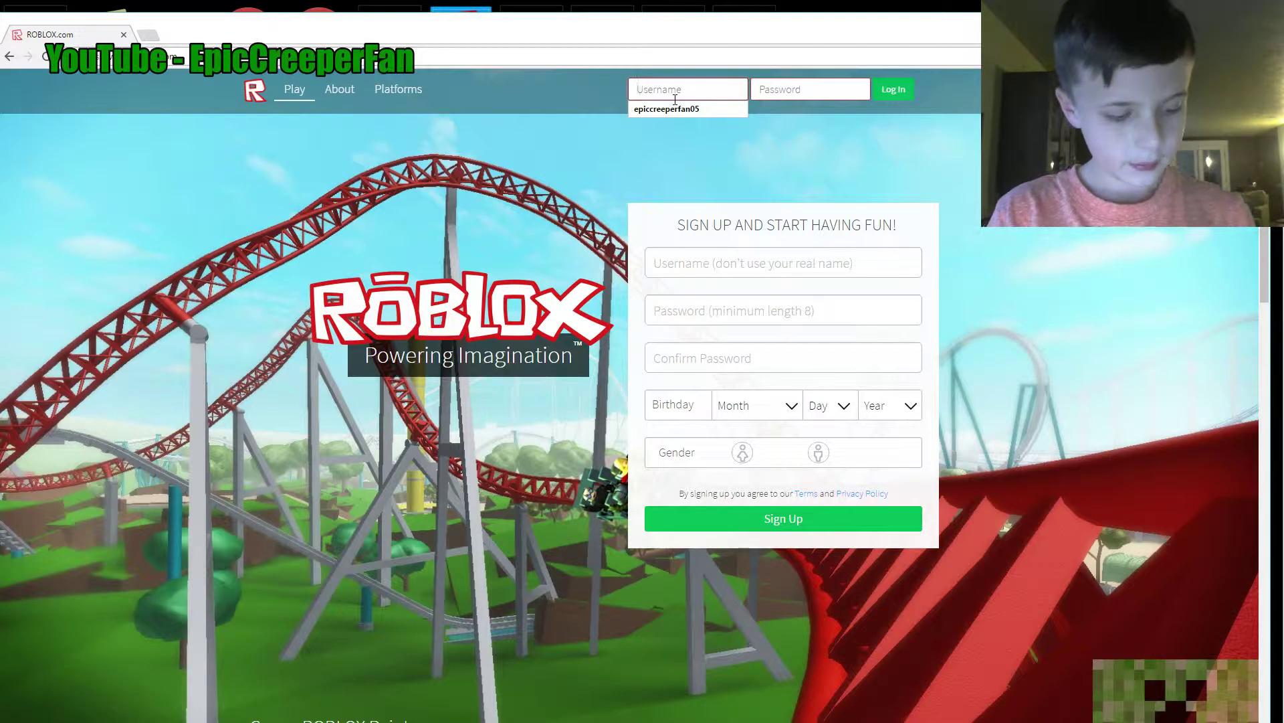
{"action": "type", "text": "bloxoerson124"}
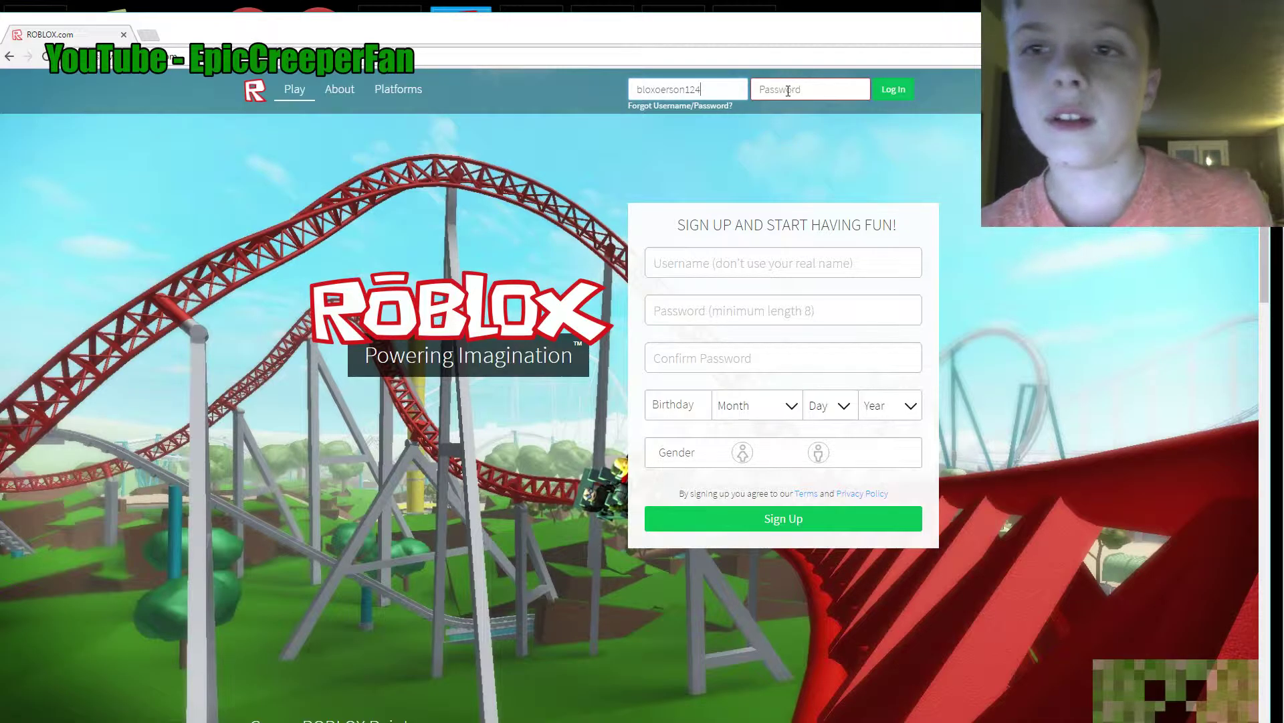
{"action": "left_click", "coordinate": [804, 90]}
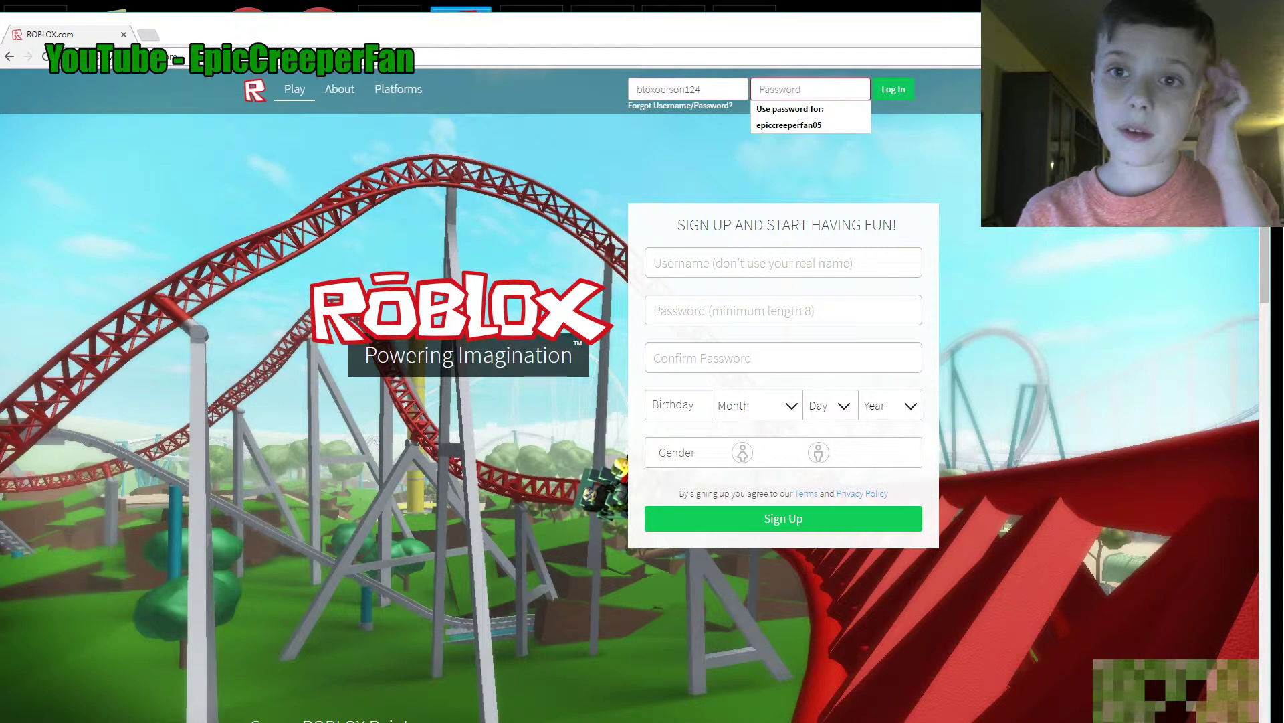
{"action": "key", "text": "Return"}
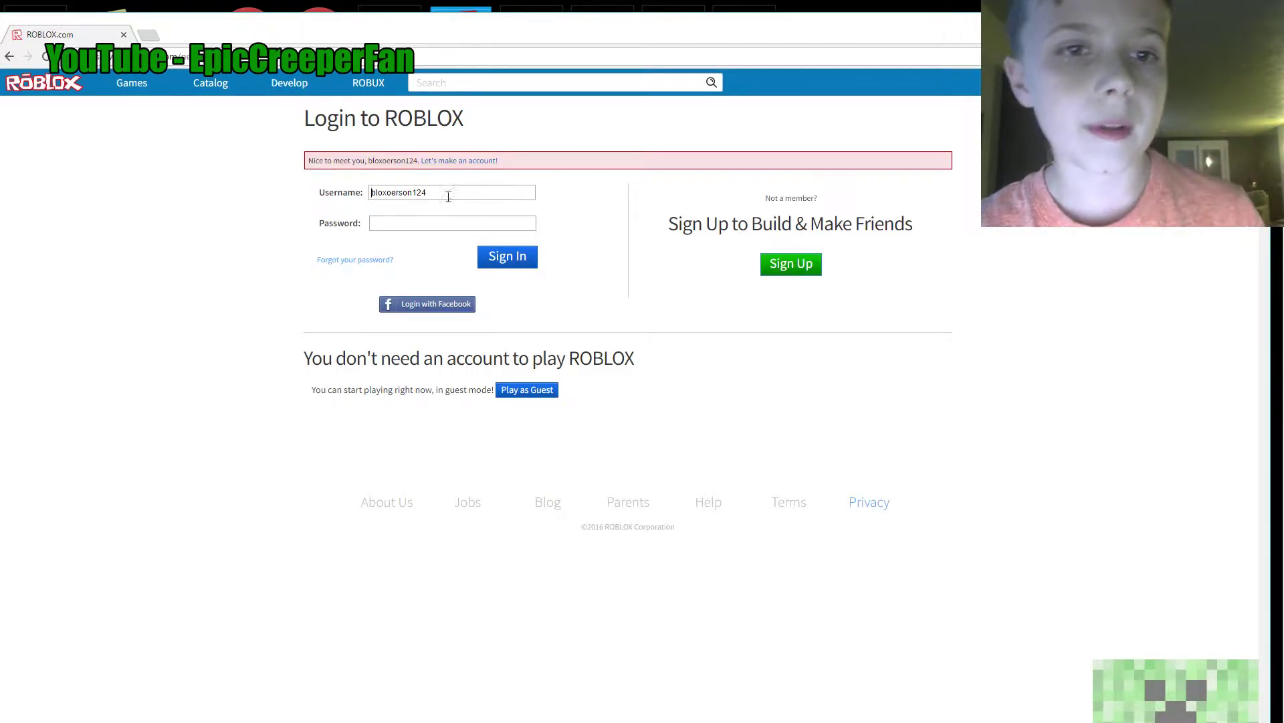
Step: Enter a password and make a first sign-in attempt
{"action": "left_click", "coordinate": [395, 223]}
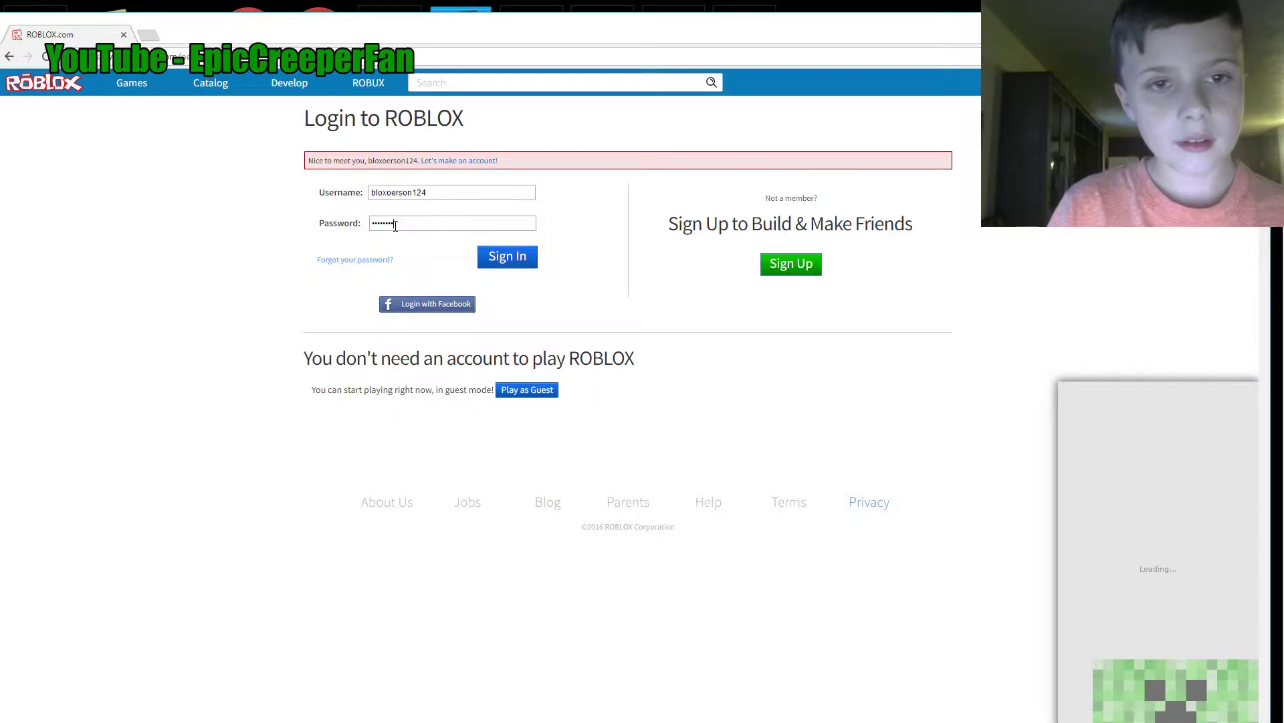
{"action": "key", "text": "BackSpace"}
{"action": "key", "text": "BackSpace"}
{"action": "key", "text": "BackSpace"}
{"action": "key", "text": "BackSpace"}
{"action": "key", "text": "BackSpace"}
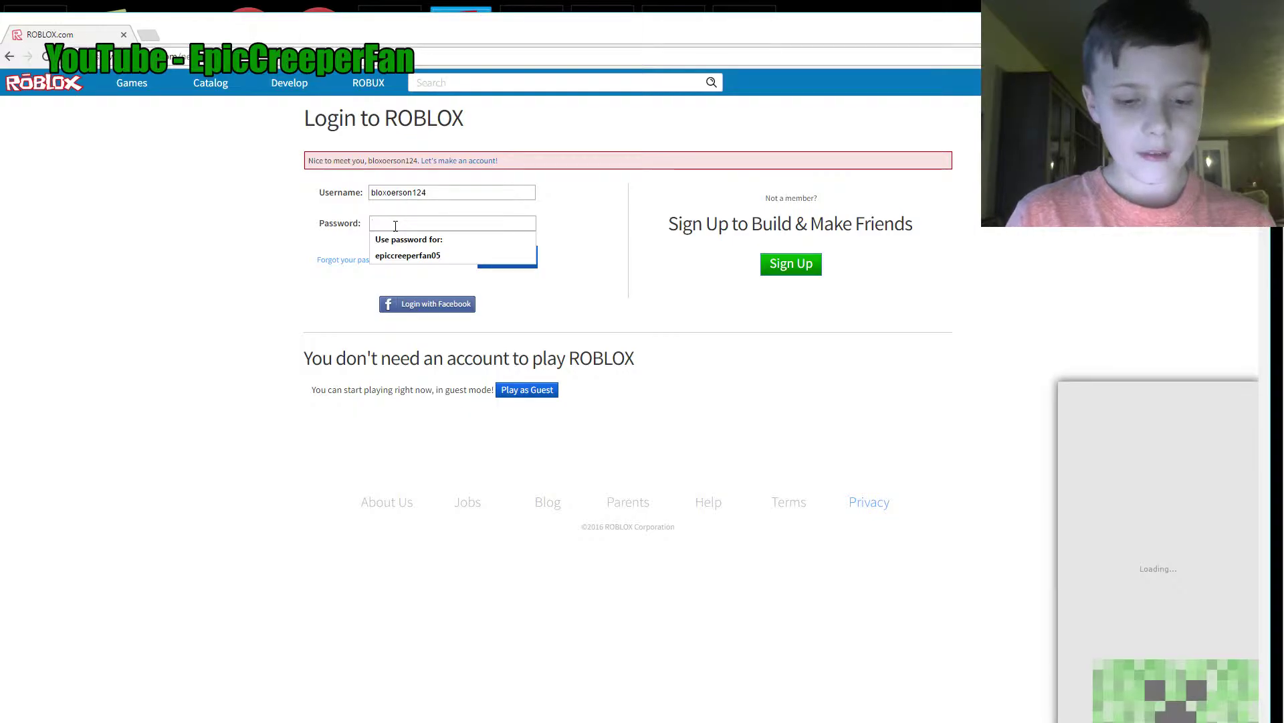
{"action": "type", "text": "pass"}
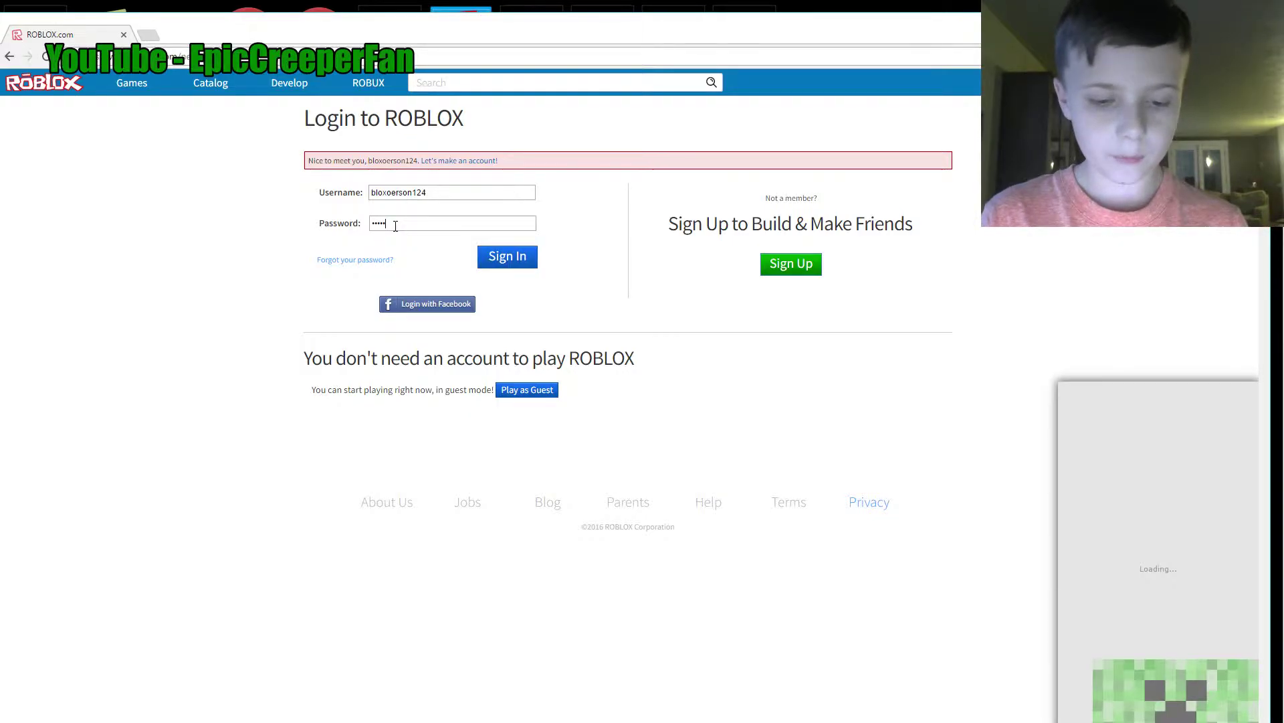
{"action": "type", "text": "wo"}
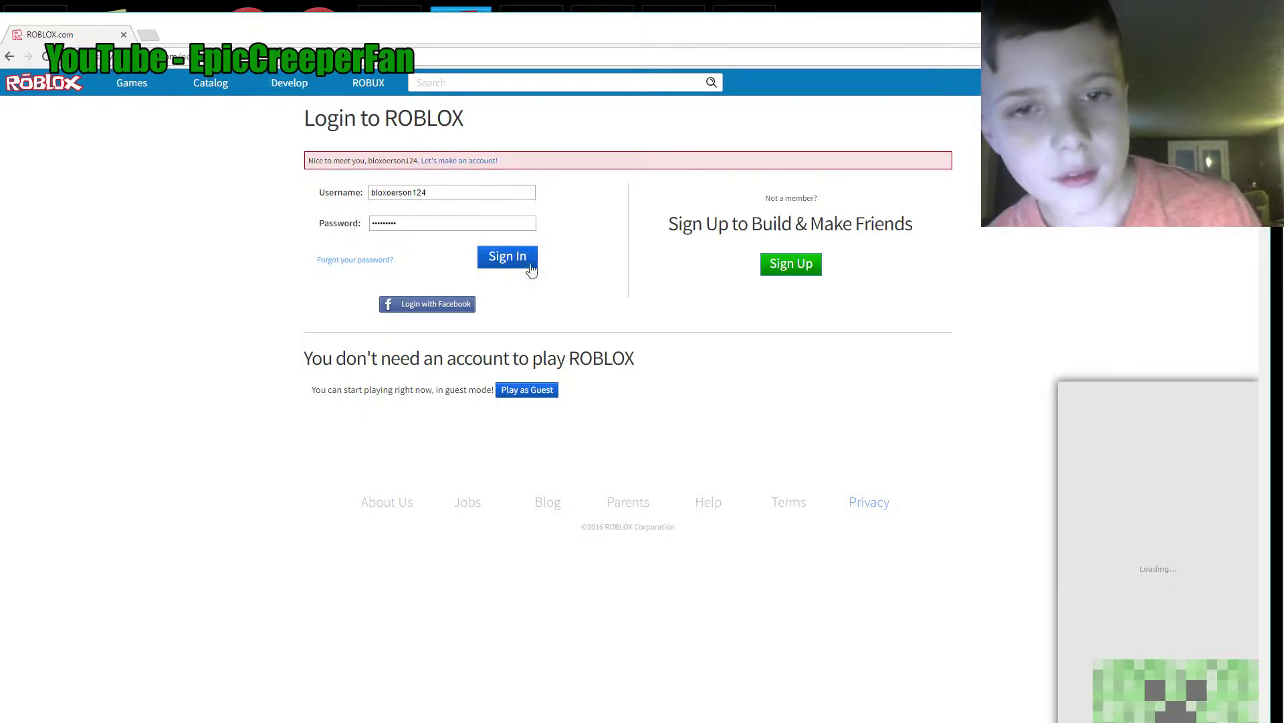
{"action": "left_click", "coordinate": [508, 256]}
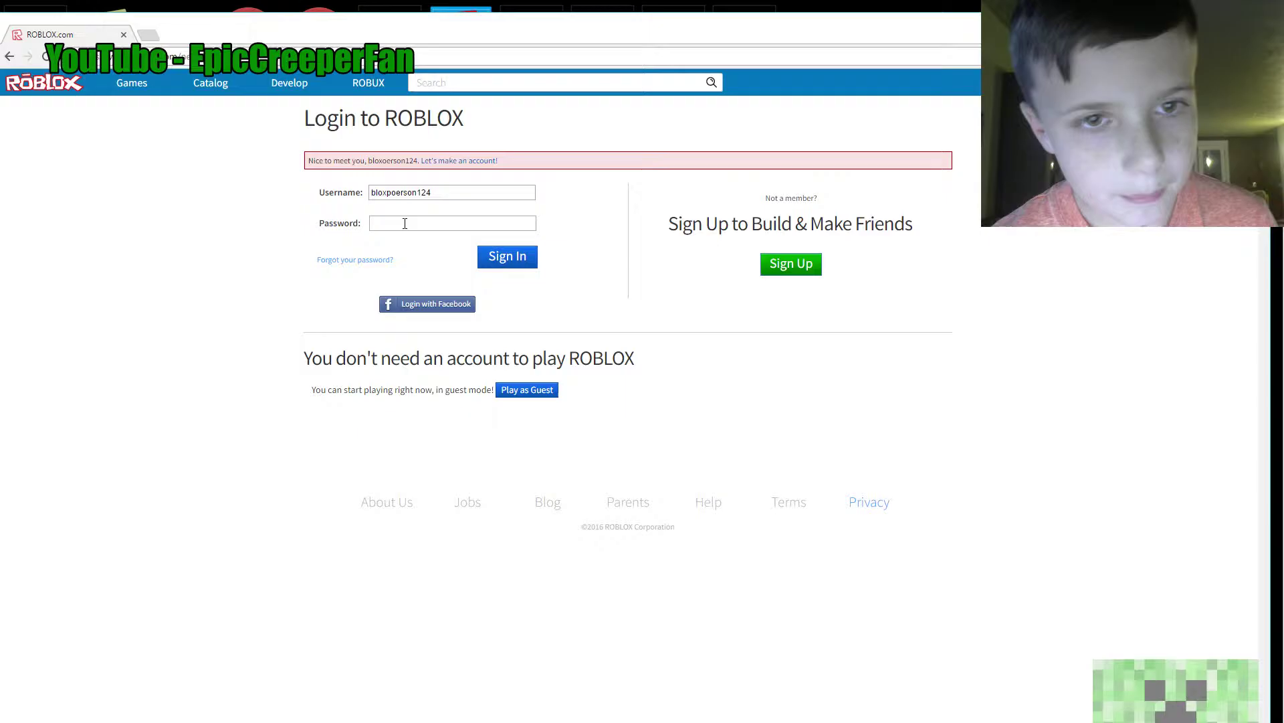
Step: Fix the username typo, dismiss the video ad, re-enter the password and sign in as bloxperson124
{"action": "left_click", "coordinate": [389, 191]}
{"action": "type", "text": "p"}
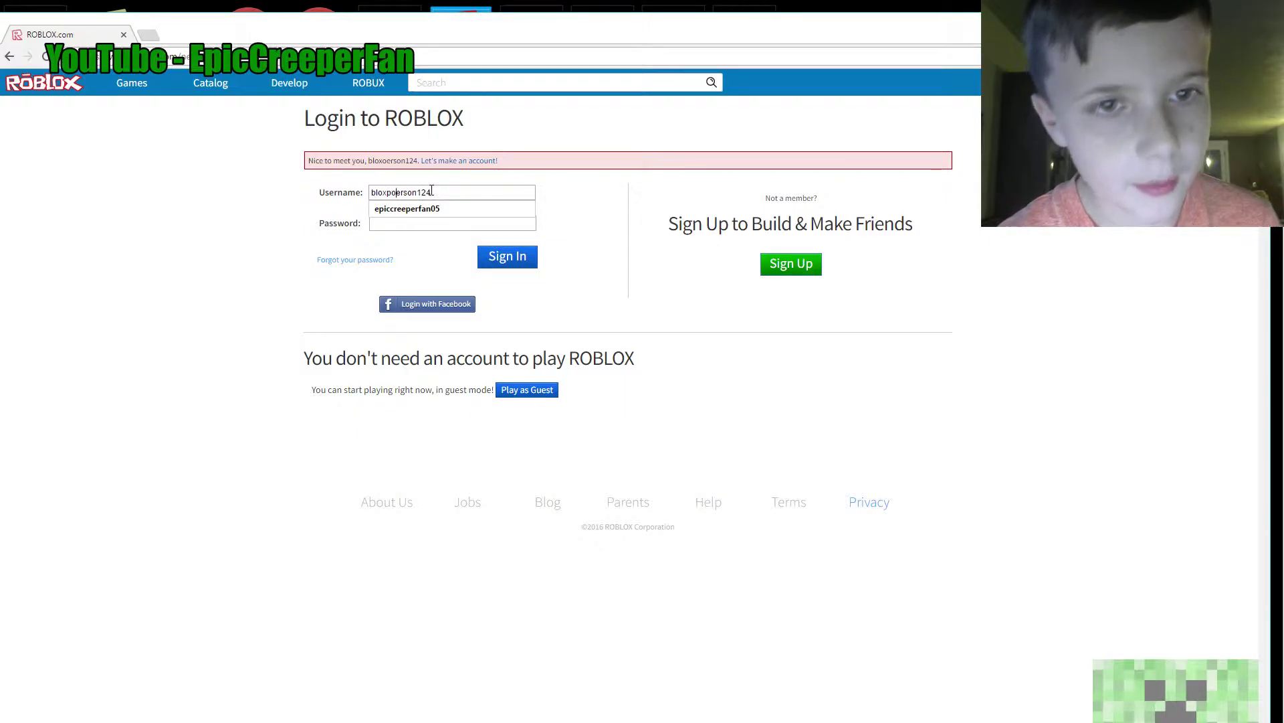
{"action": "key", "text": "Escape"}
{"action": "left_click", "coordinate": [412, 223]}
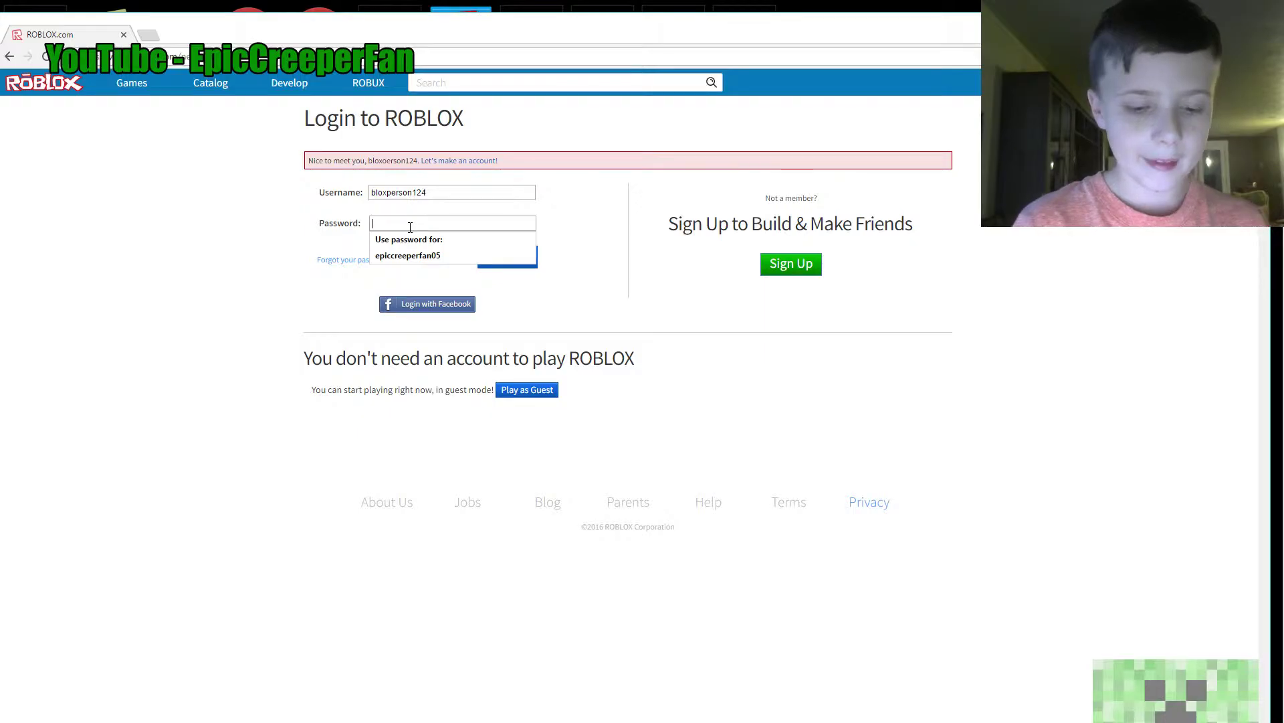
{"action": "key", "text": "Escape"}
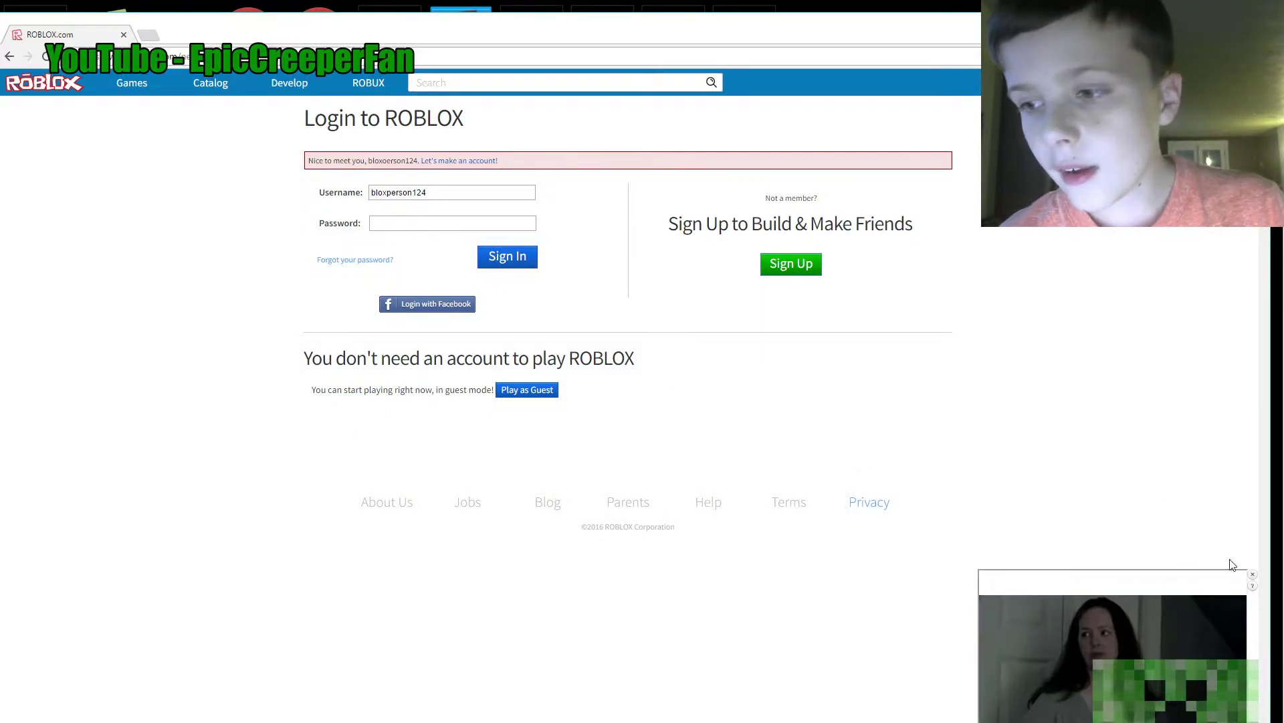
{"action": "left_click", "coordinate": [1255, 575]}
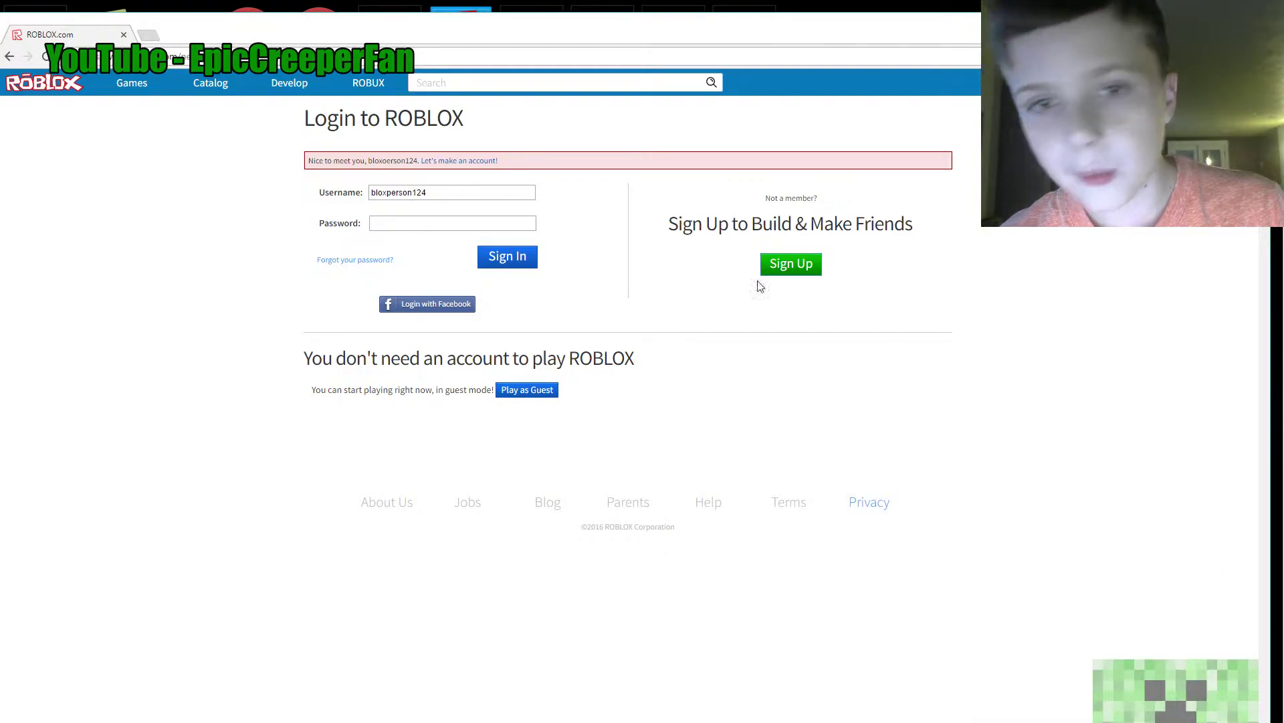
{"action": "left_click", "coordinate": [476, 224]}
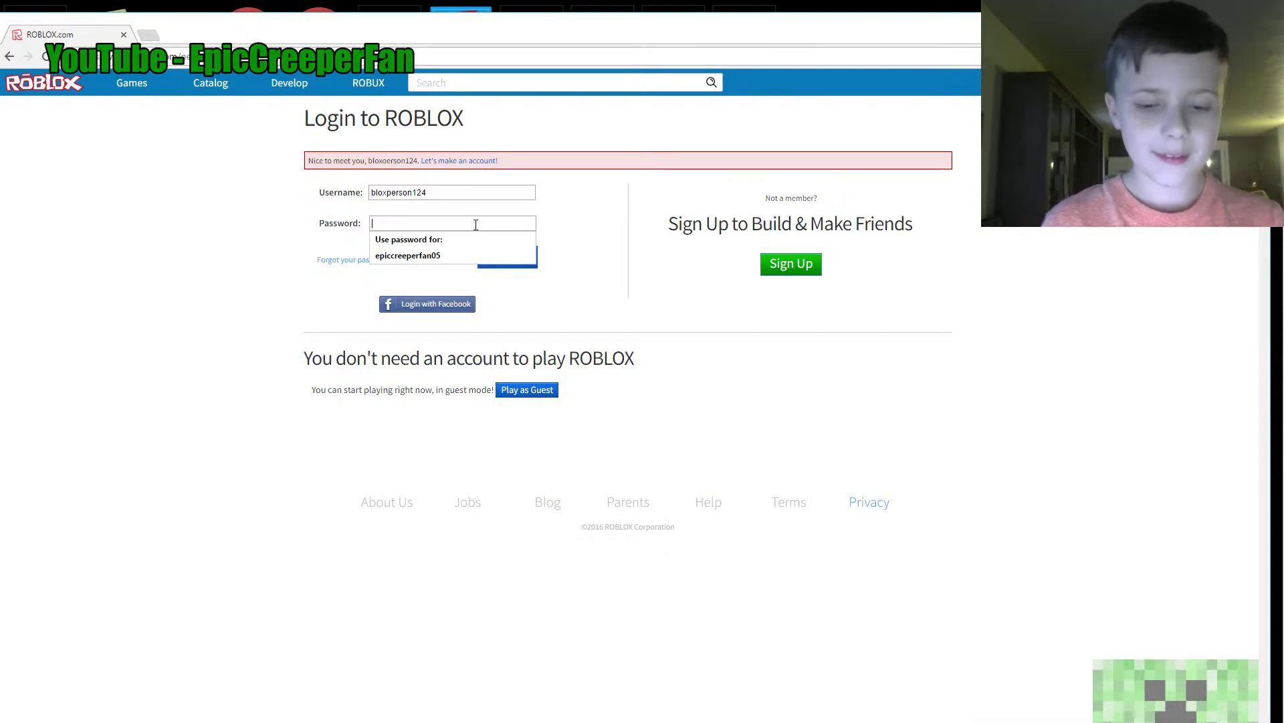
{"action": "type", "text": "********"}
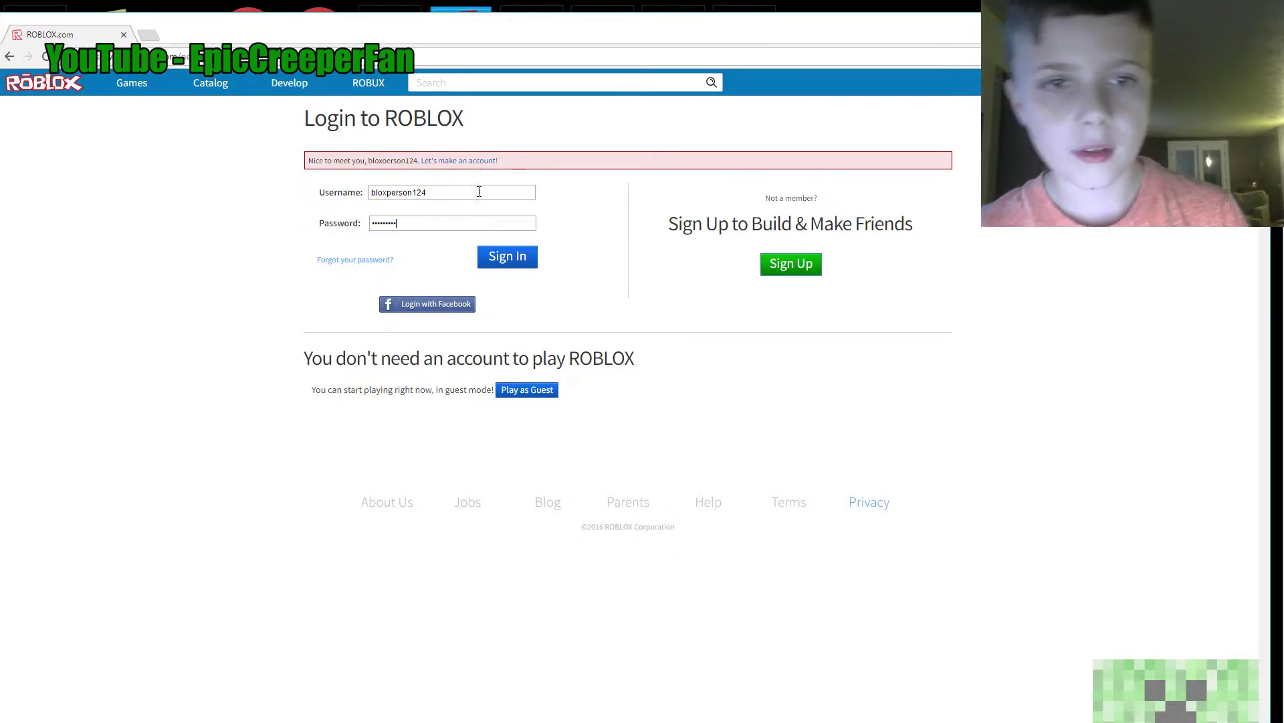
{"action": "left_click", "coordinate": [507, 256]}
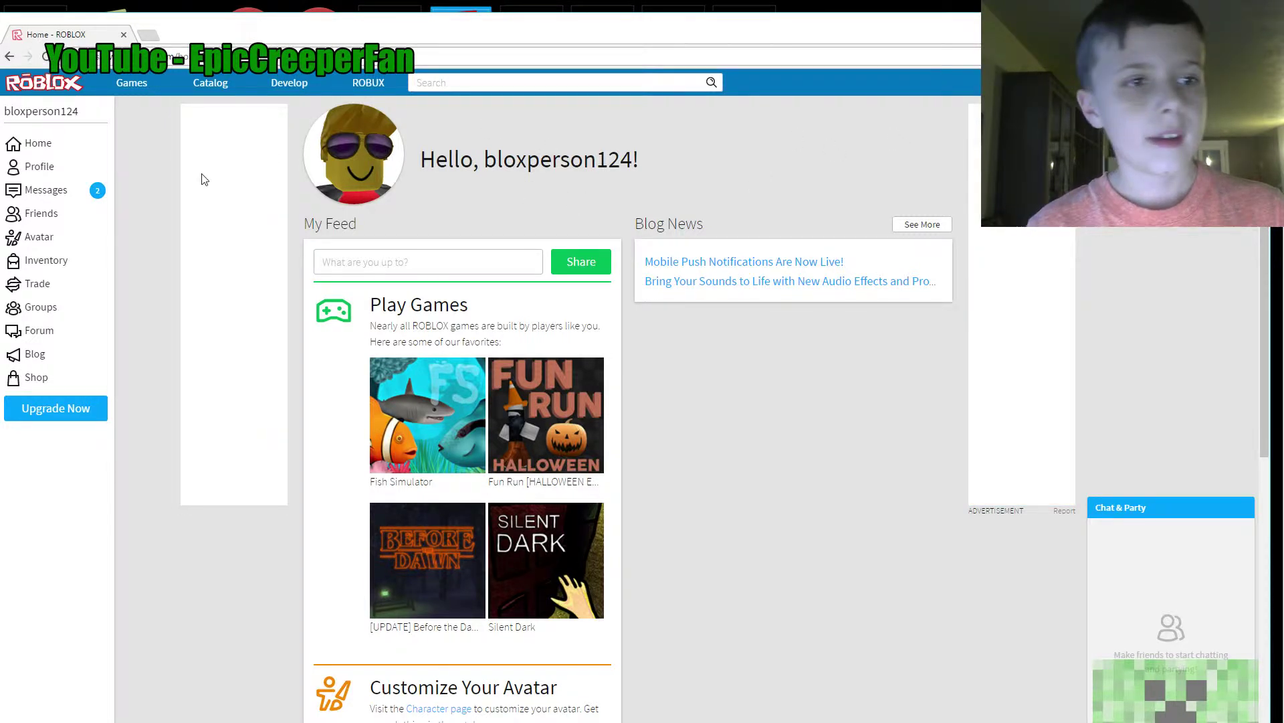
Step: Visit Avatar, return Home, then open and launch Fun Run [HALLOWEEN EVENT]
{"action": "left_click", "coordinate": [40, 236]}
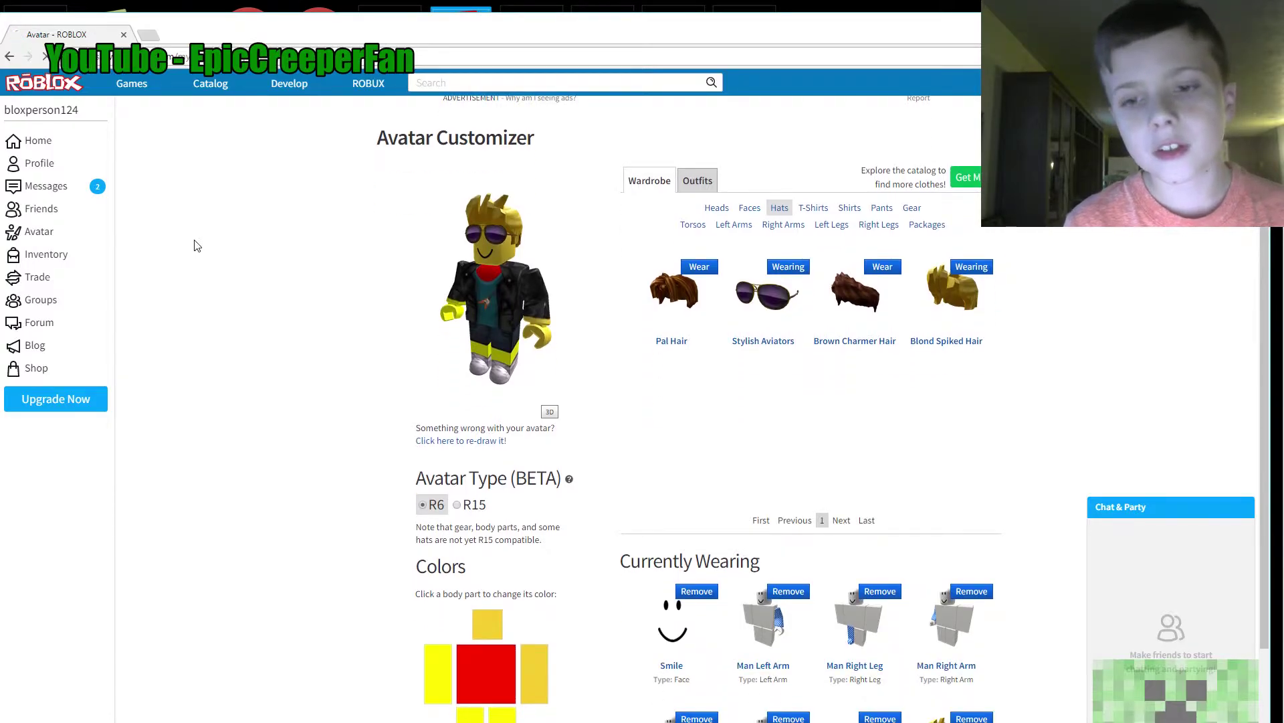
{"action": "left_click", "coordinate": [38, 141]}
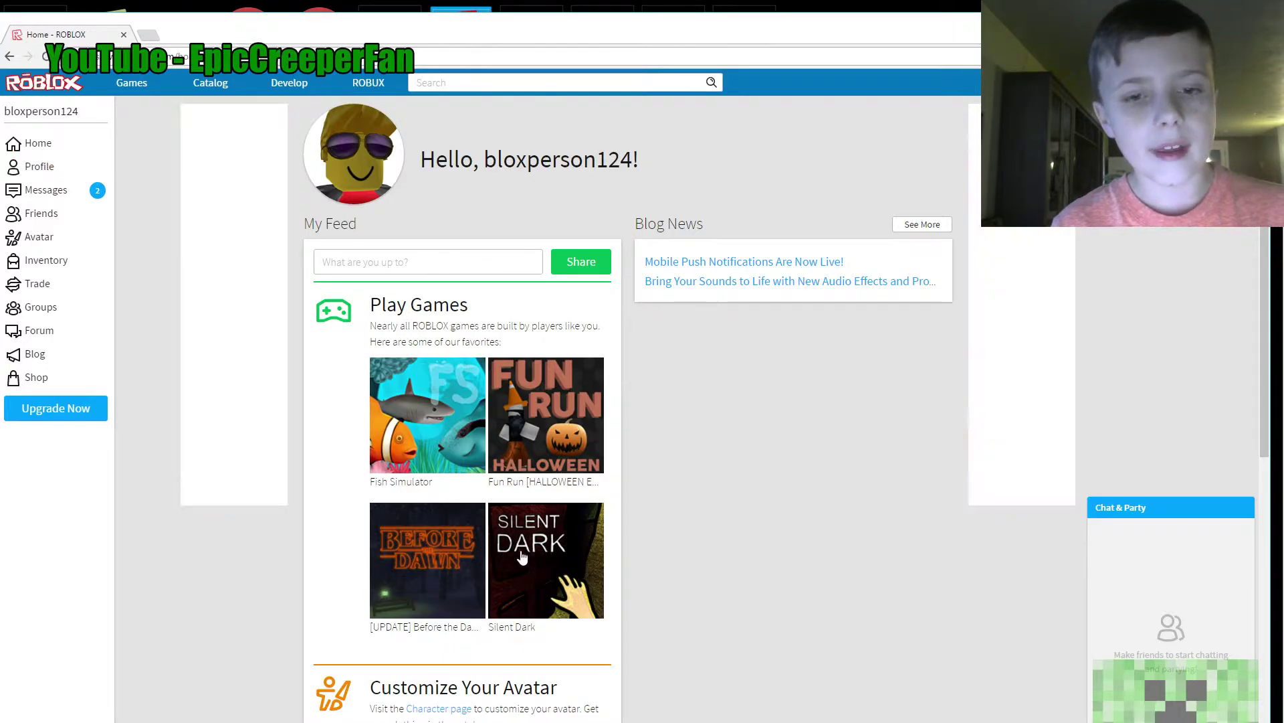
{"action": "scroll", "coordinate": [541, 557], "scroll_direction": "down", "scroll_amount": 3}
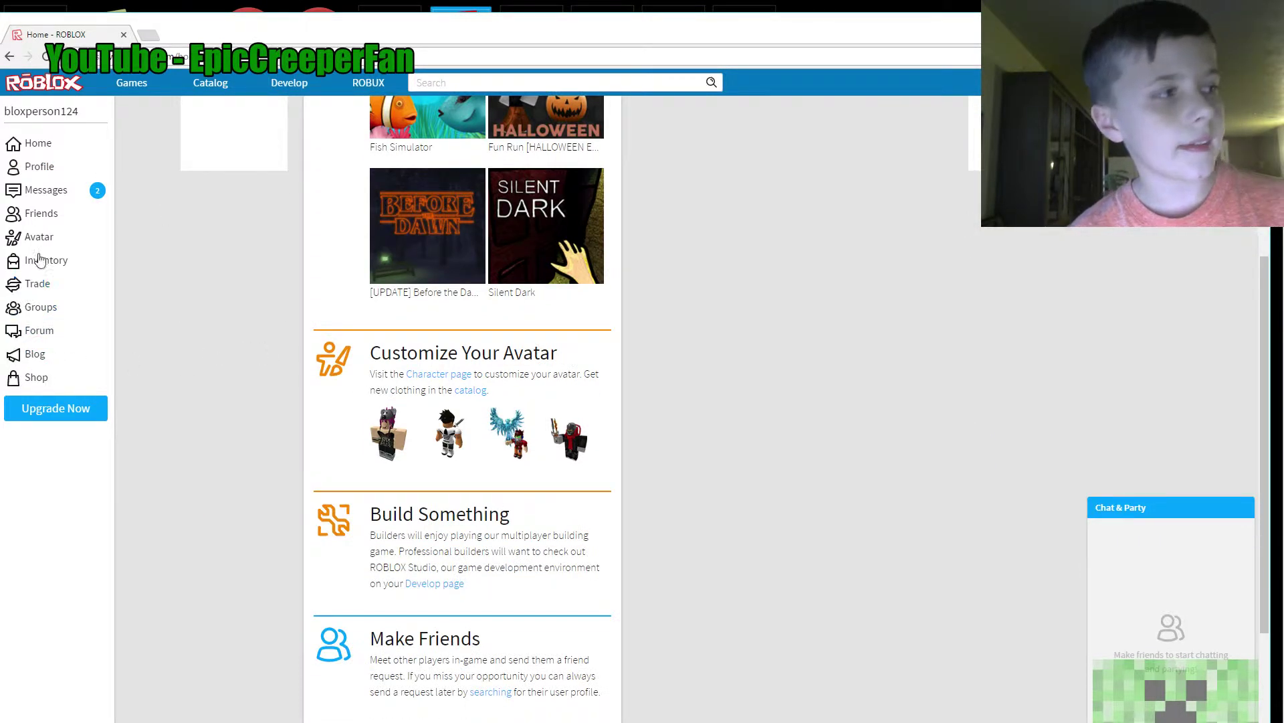
{"action": "scroll", "coordinate": [452, 301], "scroll_direction": "up", "scroll_amount": 3}
{"action": "right_click", "coordinate": [520, 304]}
{"action": "left_click", "coordinate": [501, 279]}
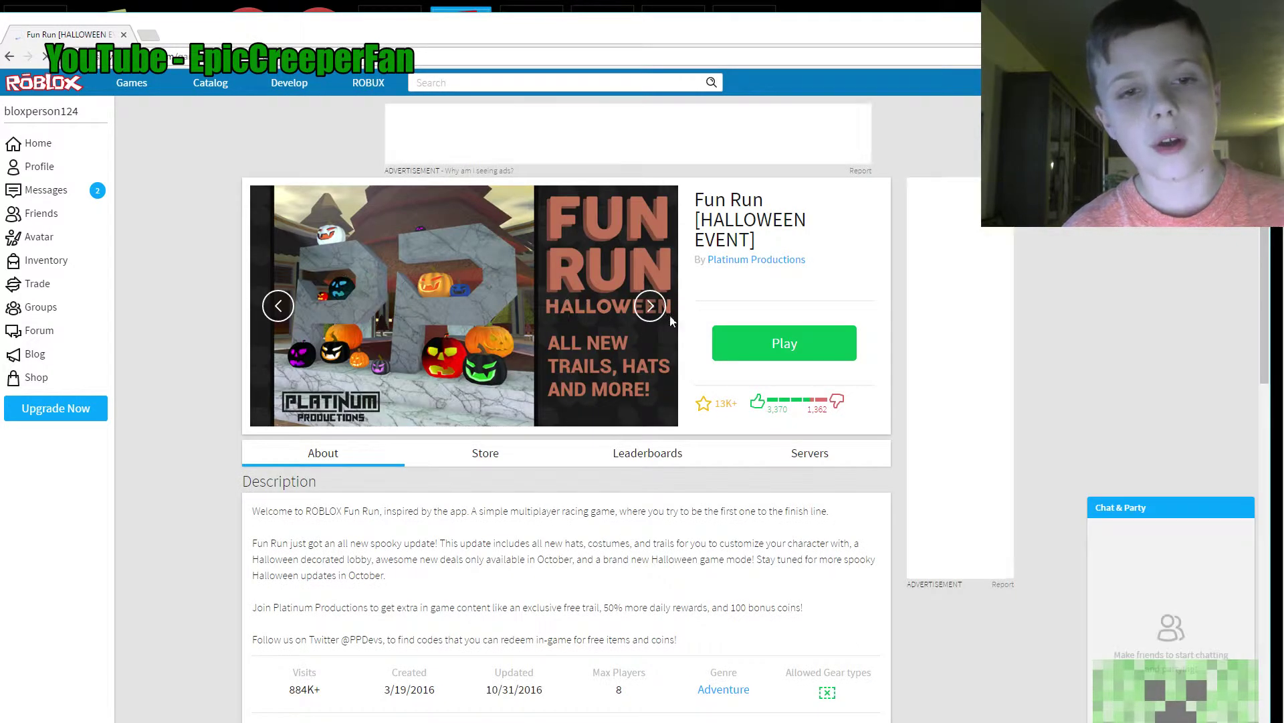
{"action": "left_click", "coordinate": [786, 345]}
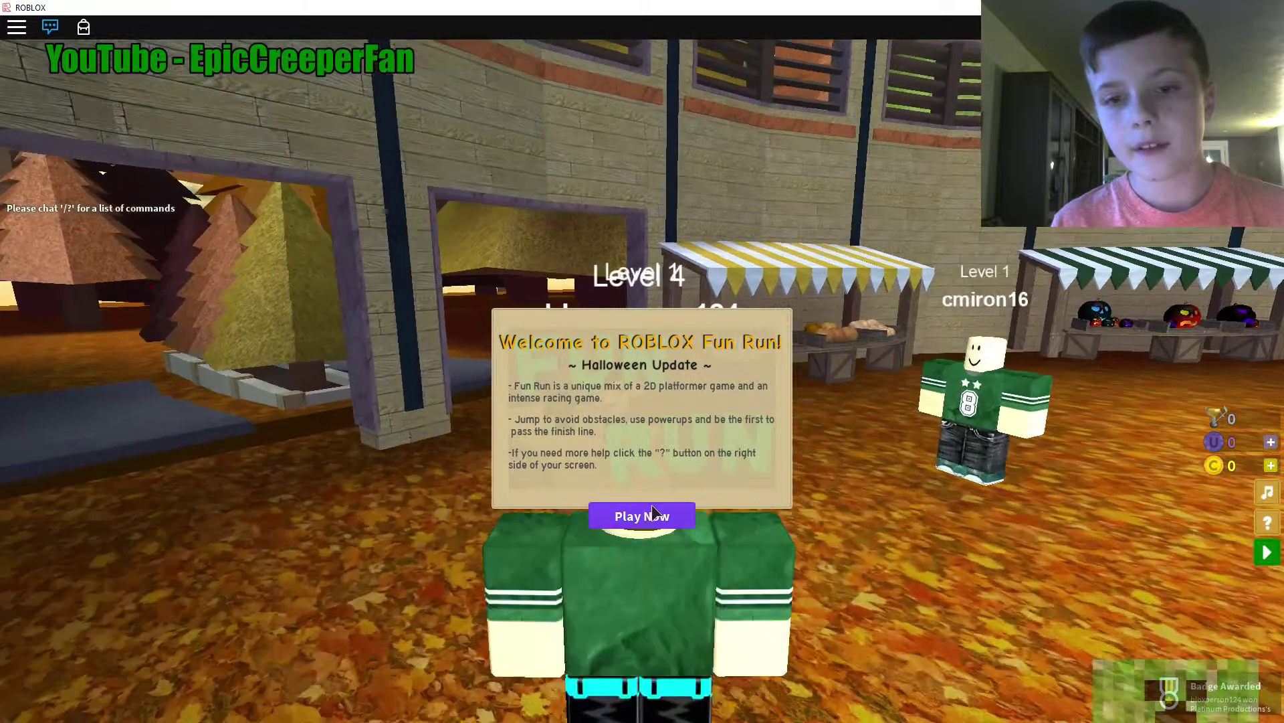
Step: Dismiss the character notice, claim the daily coins, close the Robux offer, and vote Low Gravity
{"action": "left_click", "coordinate": [651, 505]}
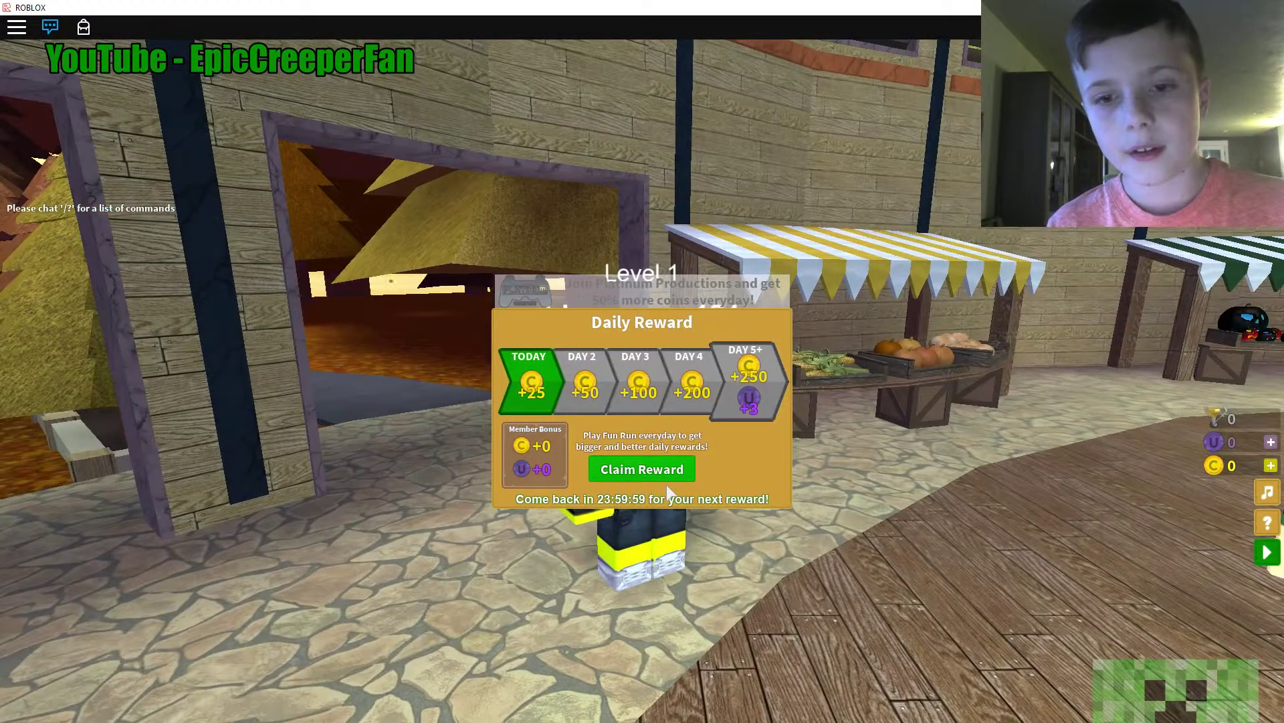
{"action": "left_click", "coordinate": [660, 465]}
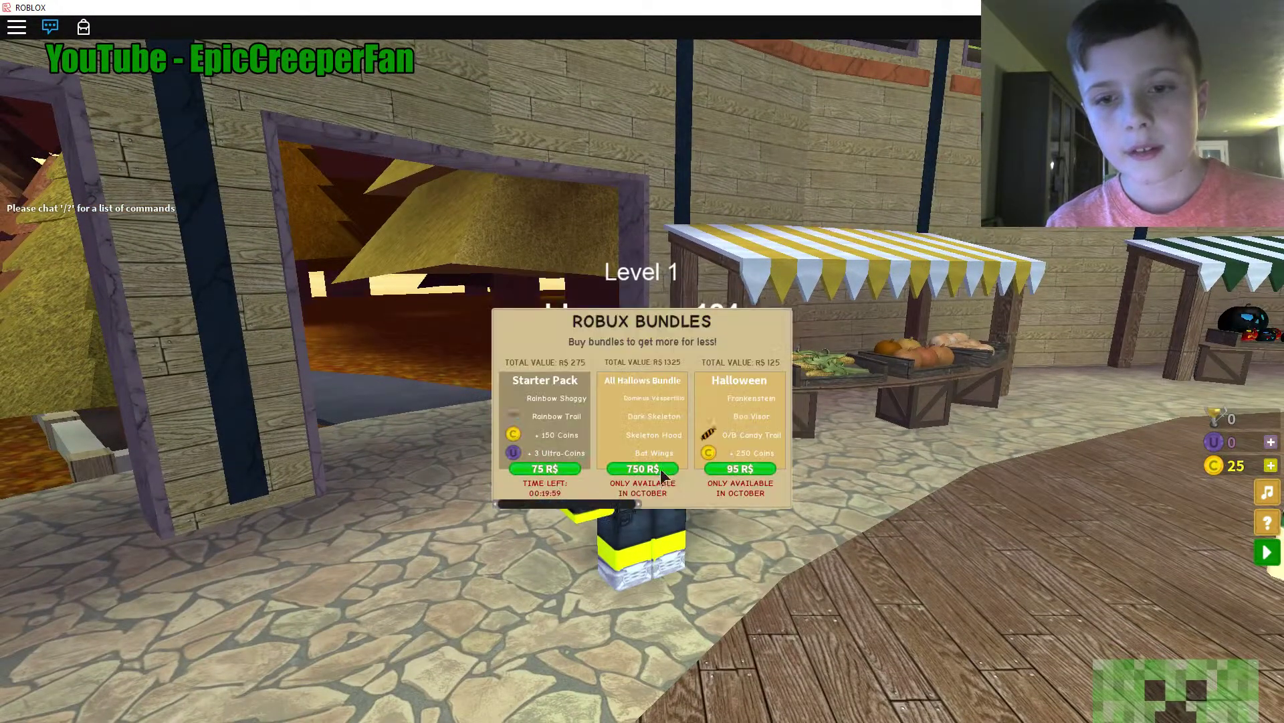
{"action": "left_click", "coordinate": [790, 309]}
{"action": "left_click_drag", "start_coordinate": [786, 317], "coordinate": [786, 306]}
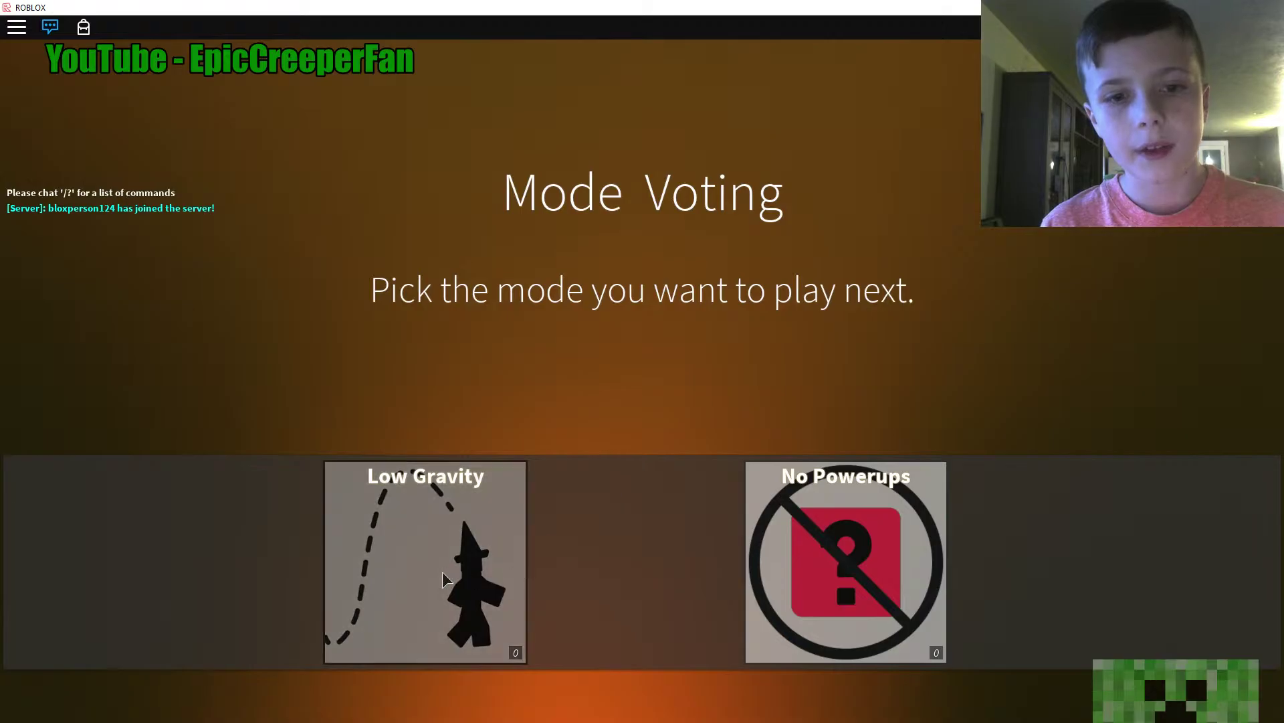
{"action": "left_click", "coordinate": [448, 559]}
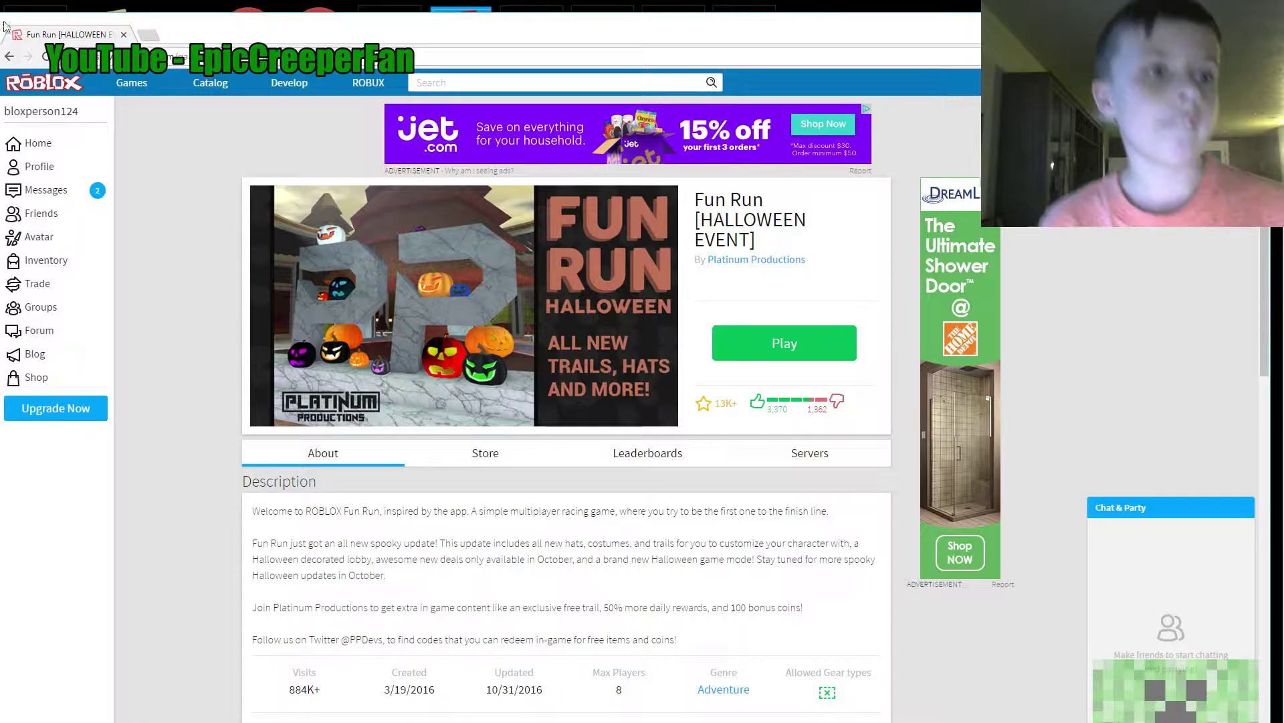
Step: Return to the bloxperson124 home page using the sidebar Home link
{"action": "left_click", "coordinate": [38, 143]}
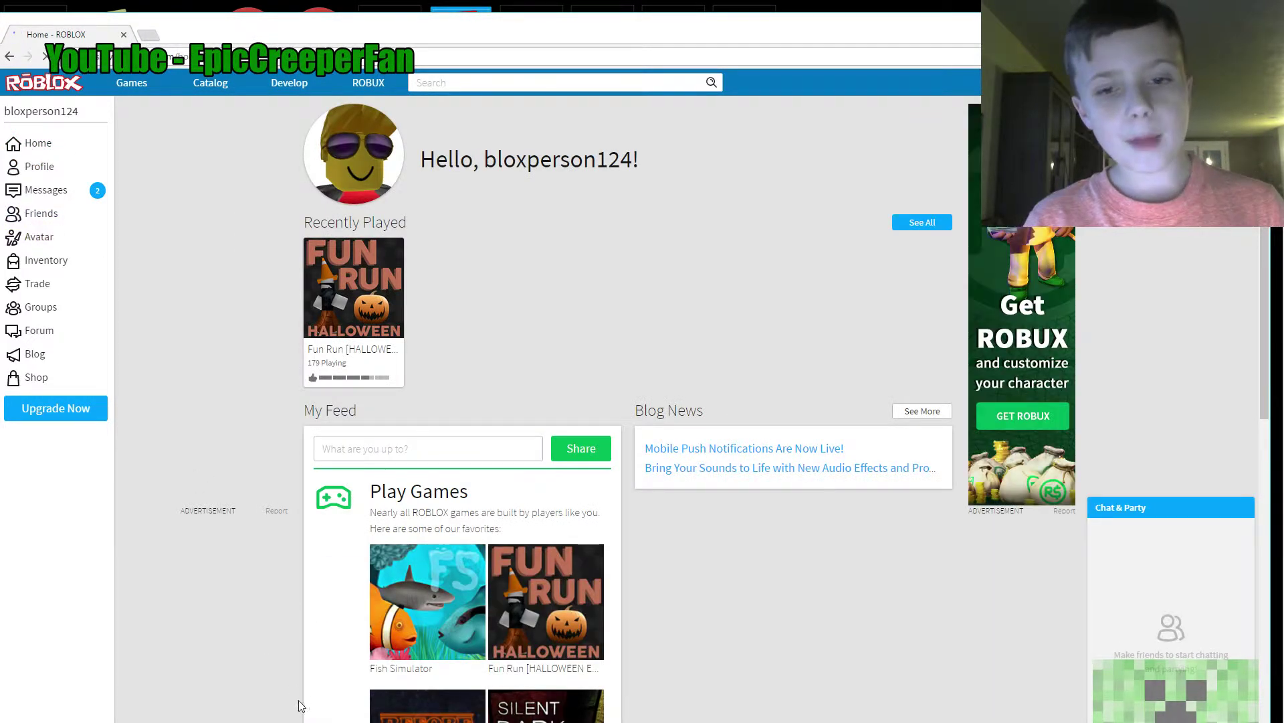
{"action": "scroll", "coordinate": [539, 542], "scroll_direction": "down", "scroll_amount": 6}
{"action": "scroll", "coordinate": [499, 522], "scroll_direction": "up", "scroll_amount": 4}
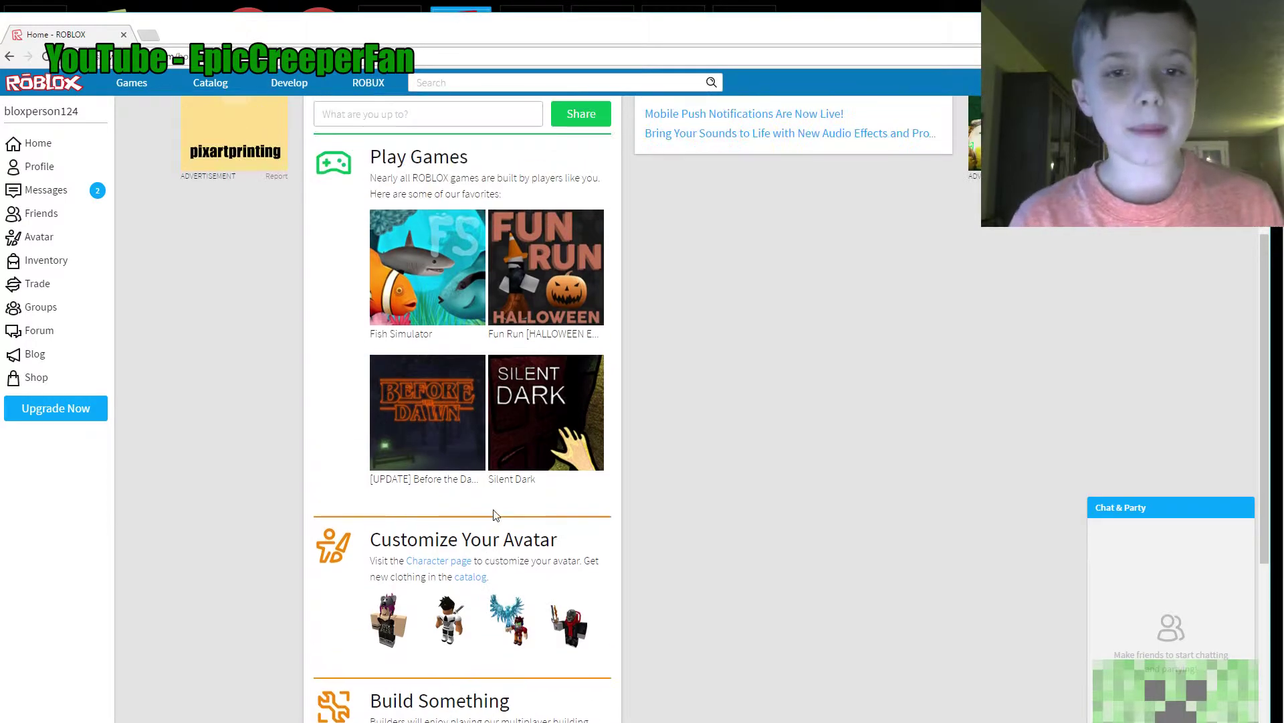
{"action": "scroll", "coordinate": [494, 516], "scroll_direction": "up", "scroll_amount": 5}
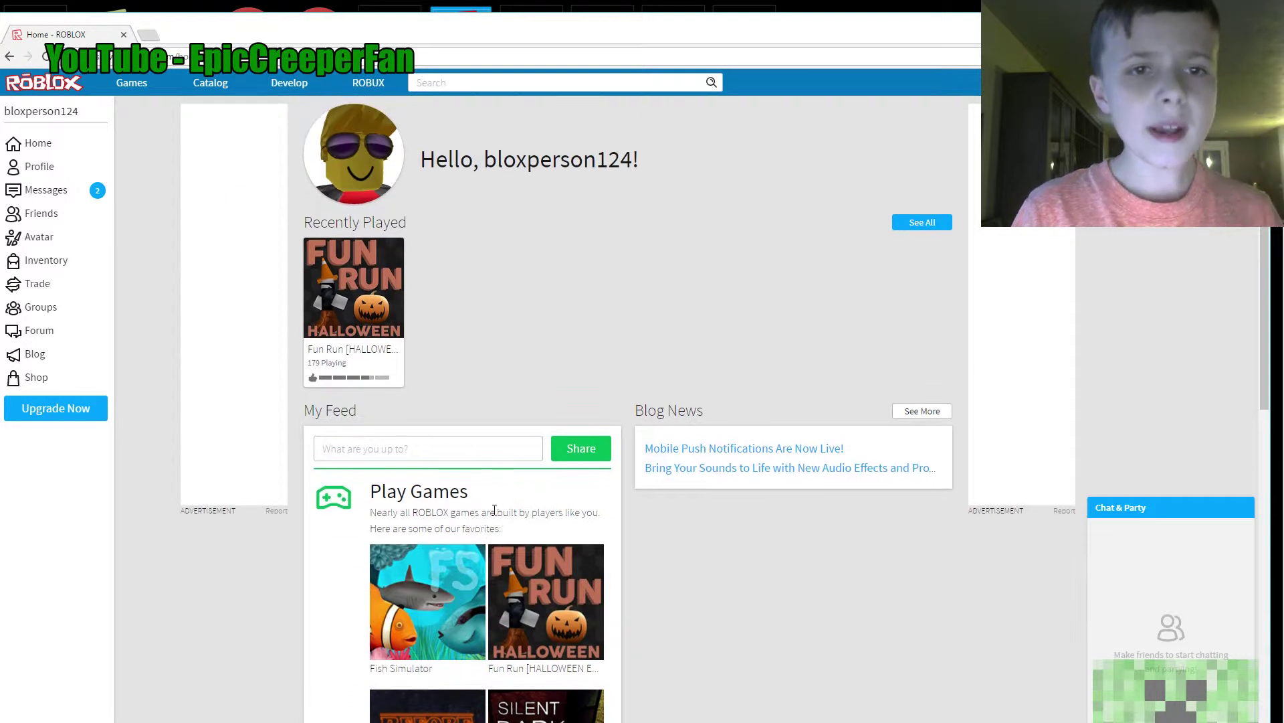